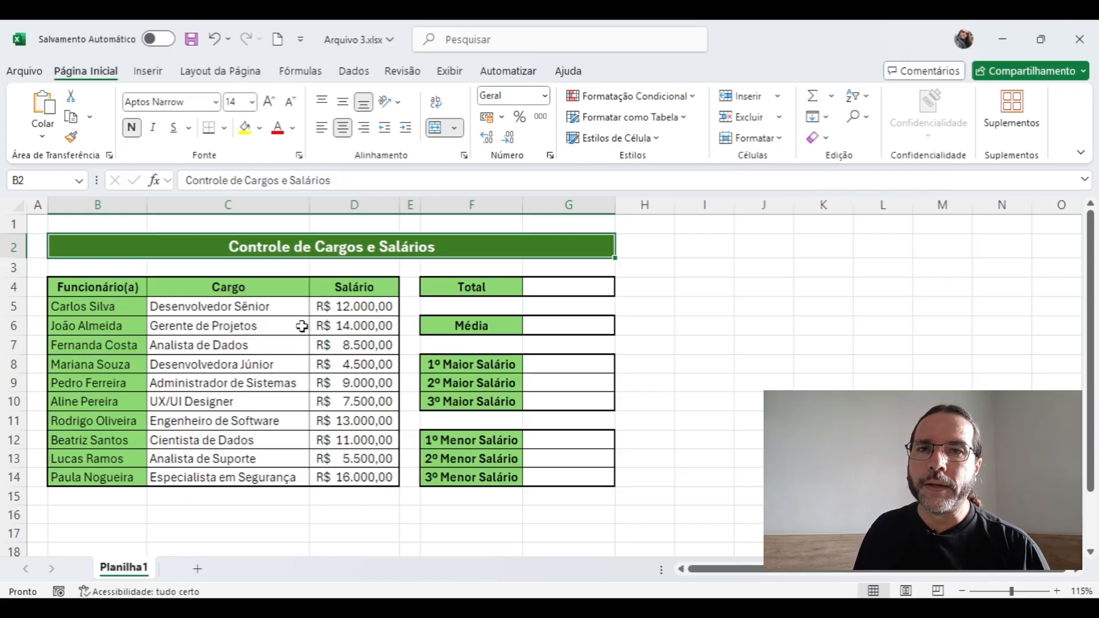
click(114, 205)
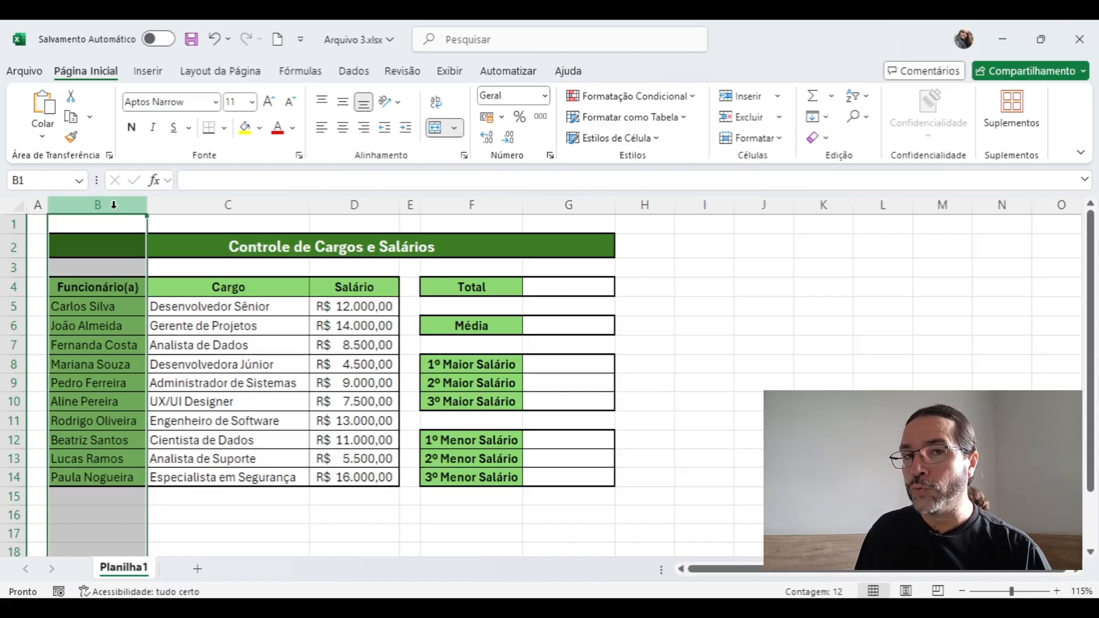
click(196, 206)
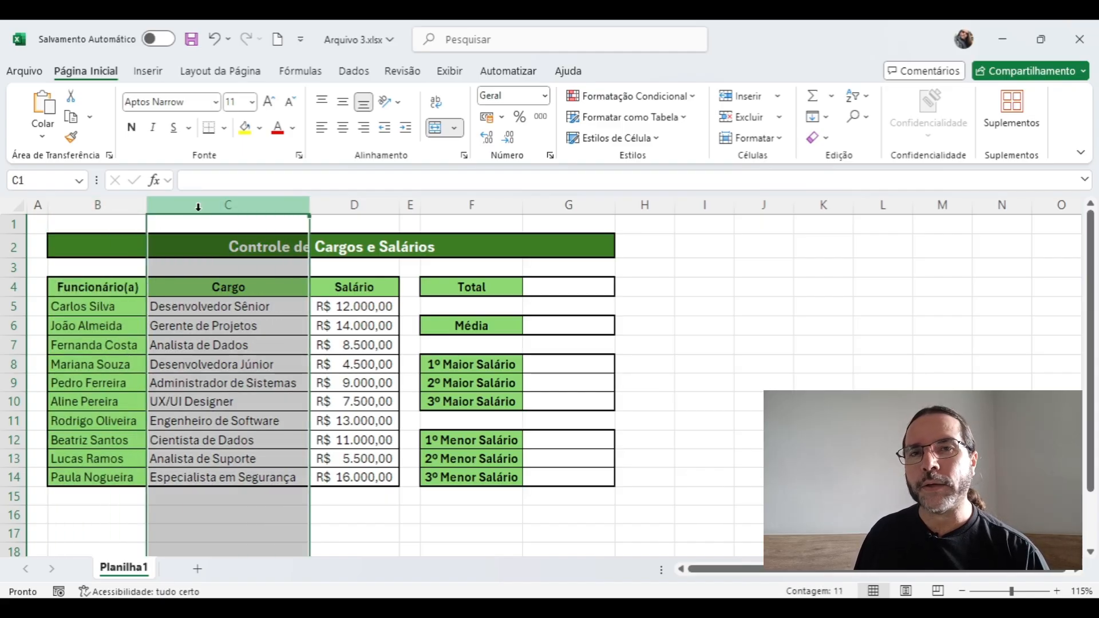
click(341, 205)
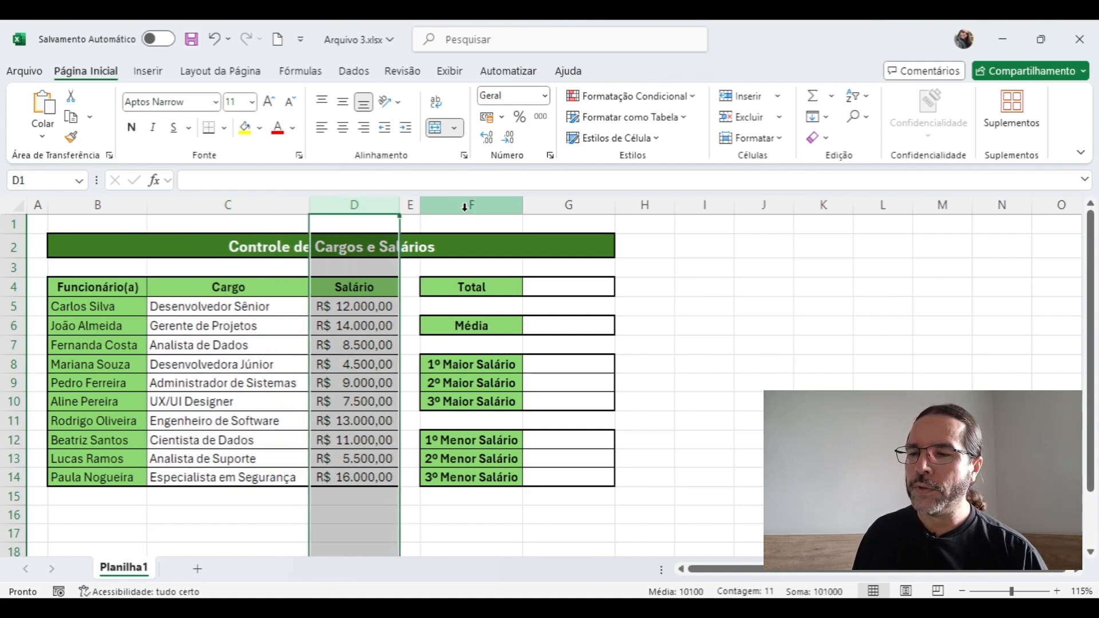
click(500, 206)
click(544, 207)
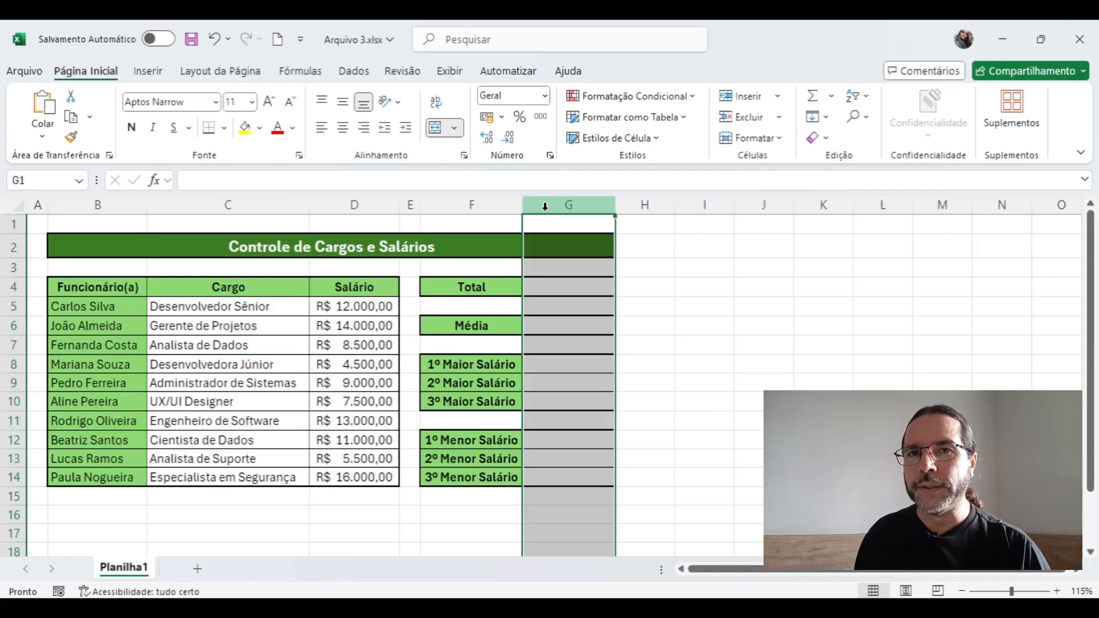
Calculate the salary total in G4 with the SOMA function over the range D5:D14.
click(573, 287)
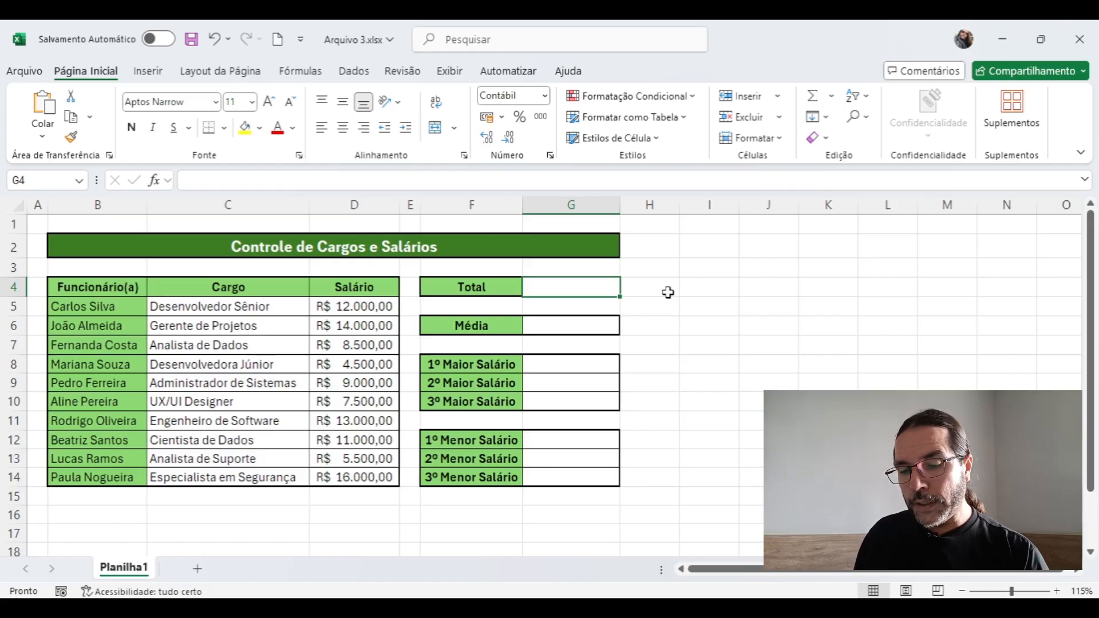
text(=soma)
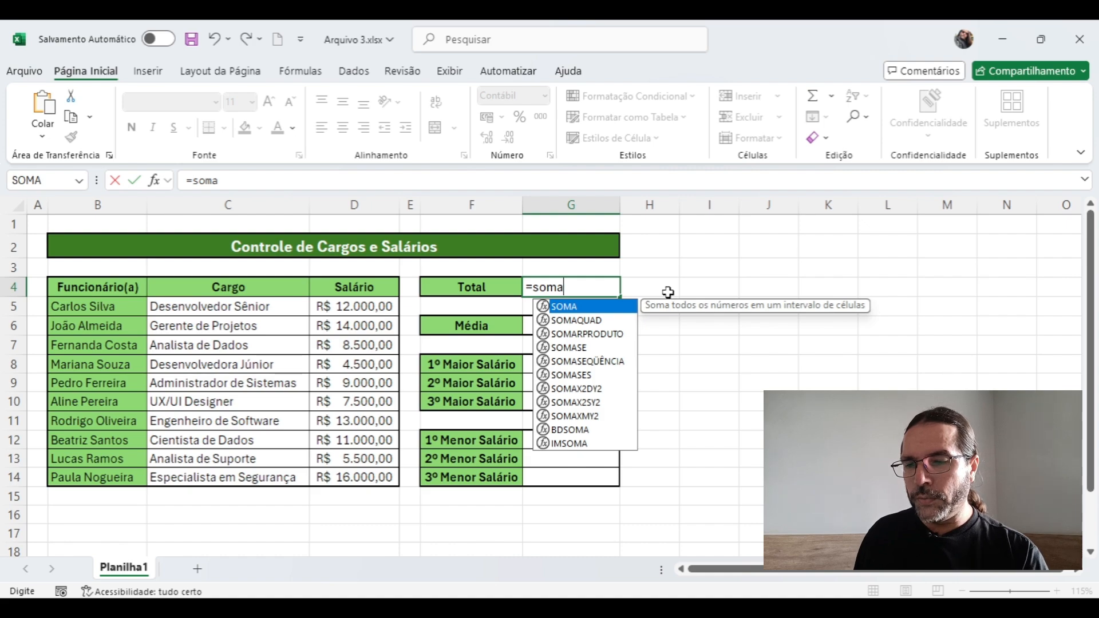
text(()
key(BackSpace)
key(BackSpace)
key(BackSpace)
key(BackSpace)
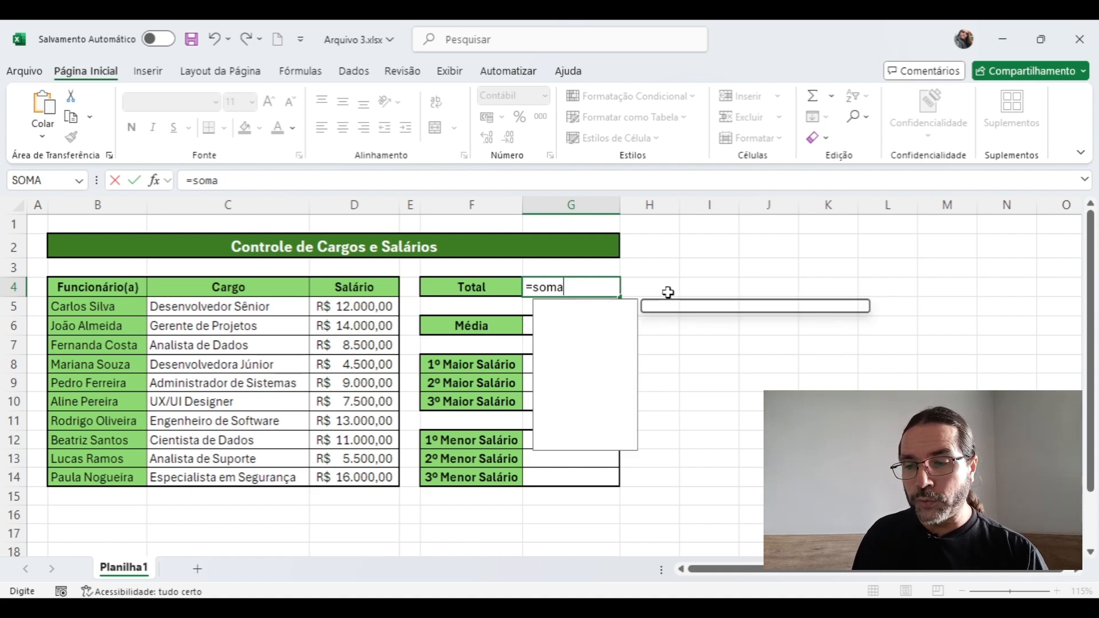
text(o)
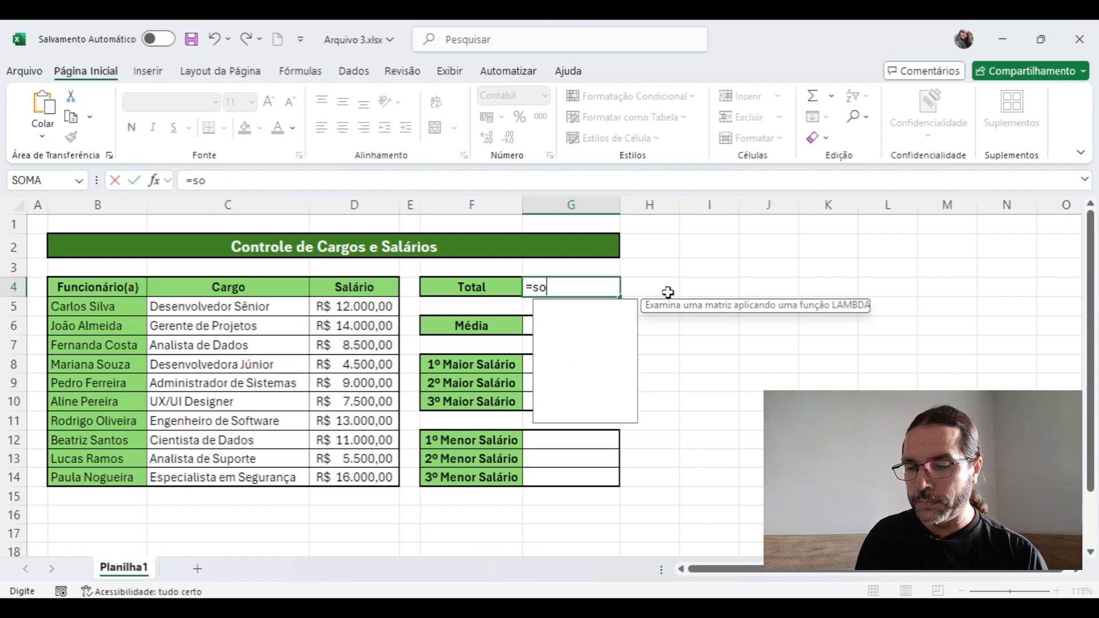
key(Tab)
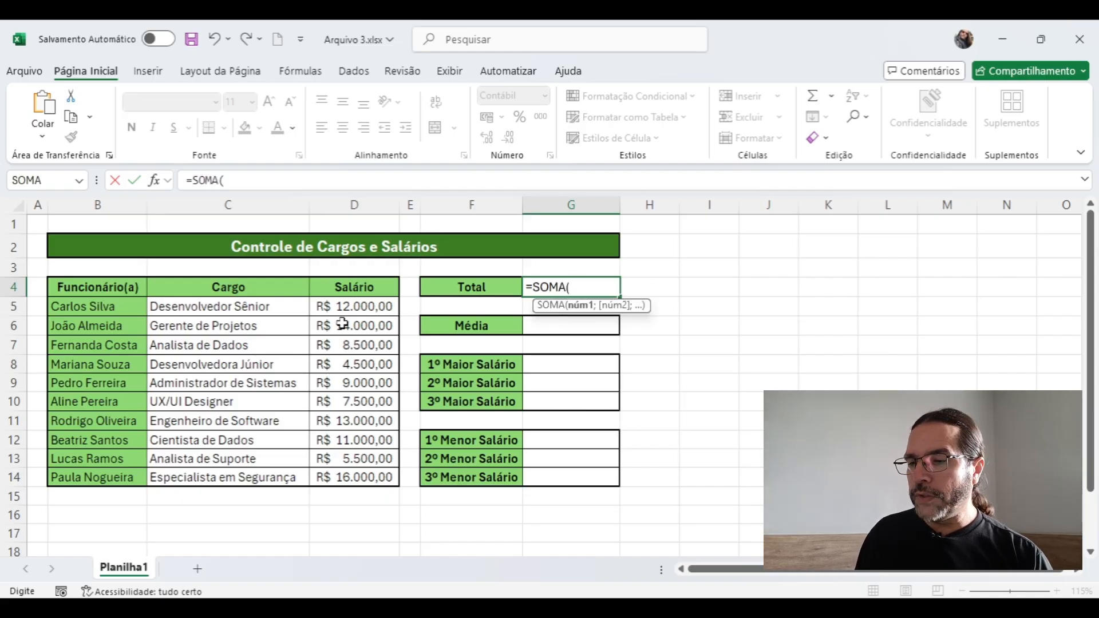
click(355, 308)
key(ctrl+shift+Down)
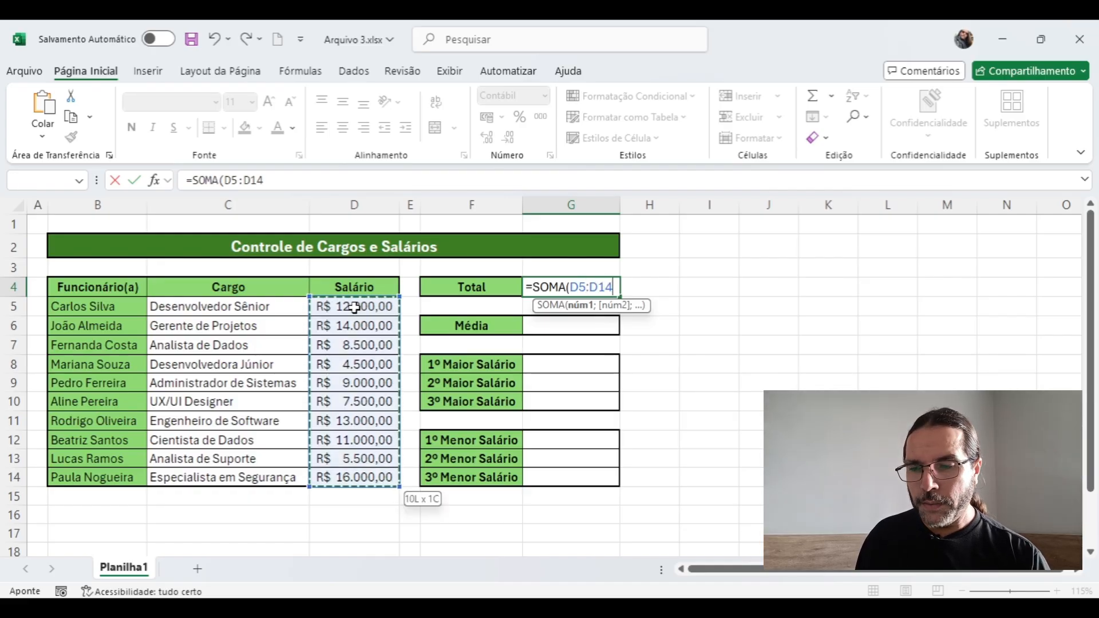
key(Return)
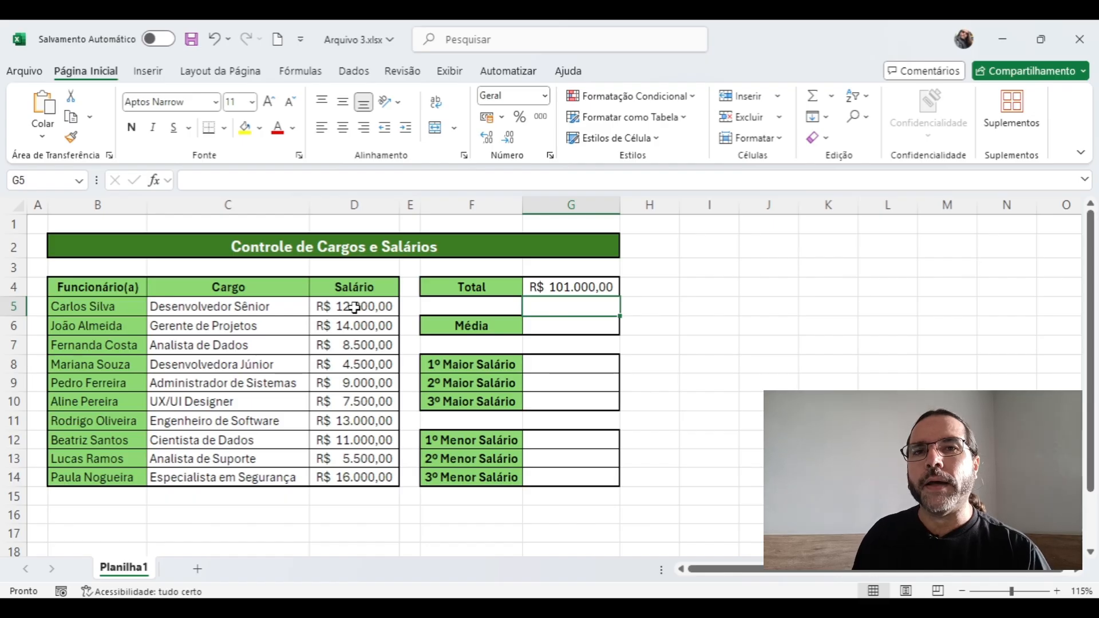
Calculate the average salary in G6 with the MÉDIA function over the range D5:D14.
key(Down)
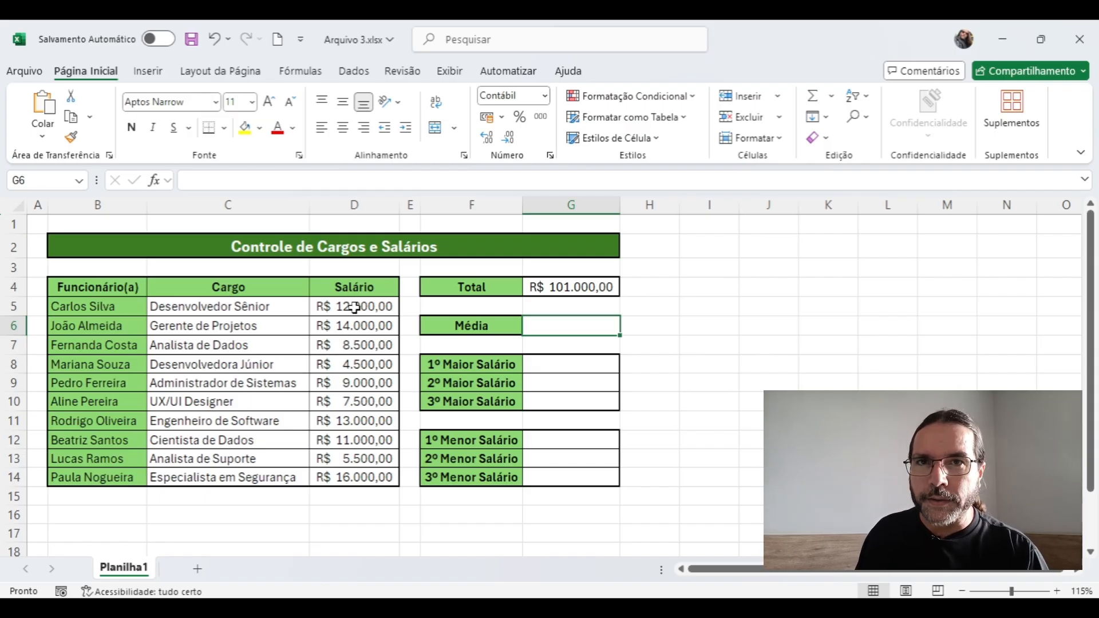
text(=mé)
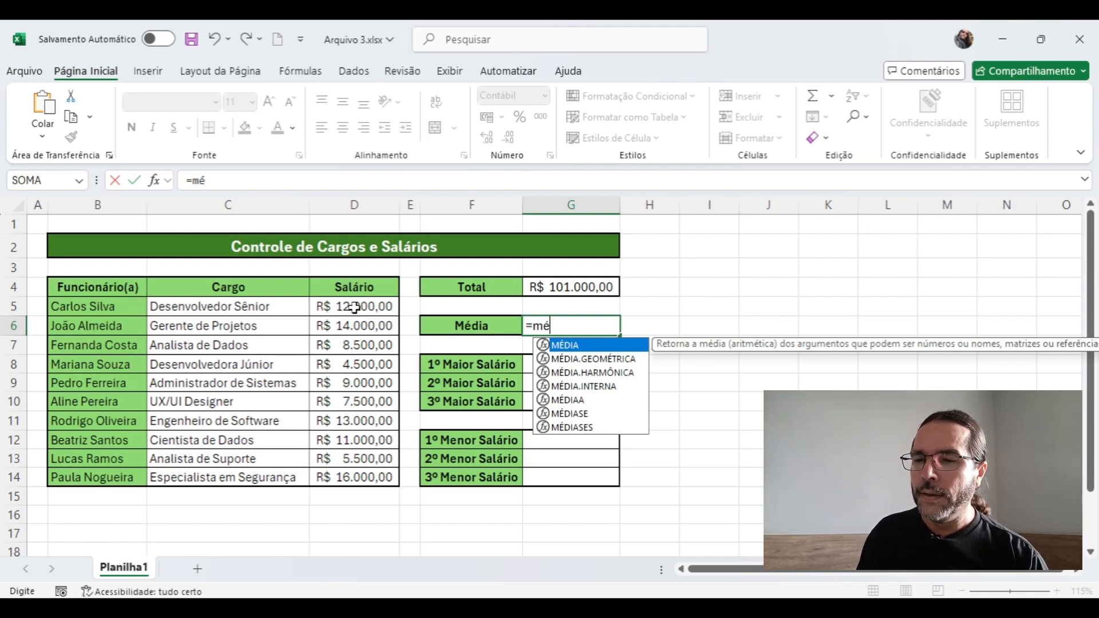
key(Tab)
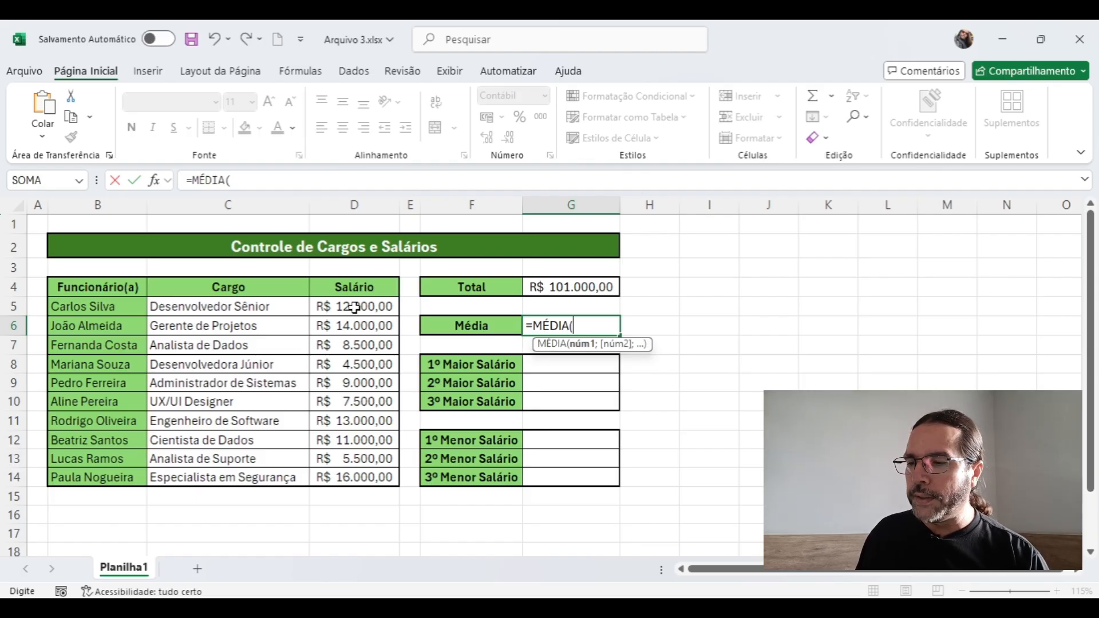
click(355, 308)
key(ctrl+shift+Down)
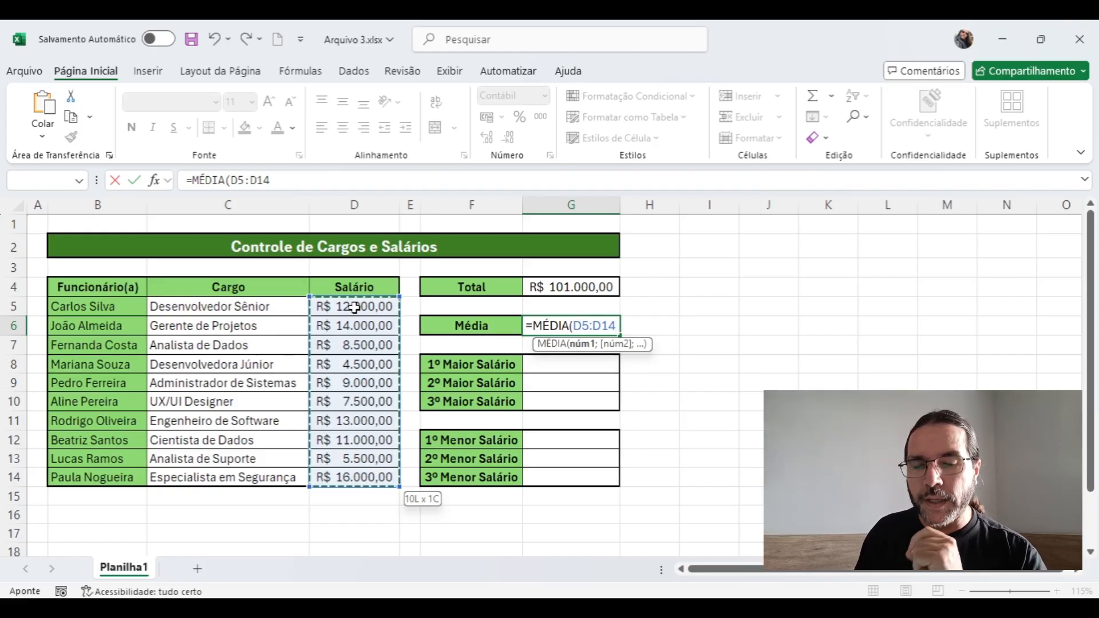
key(Return)
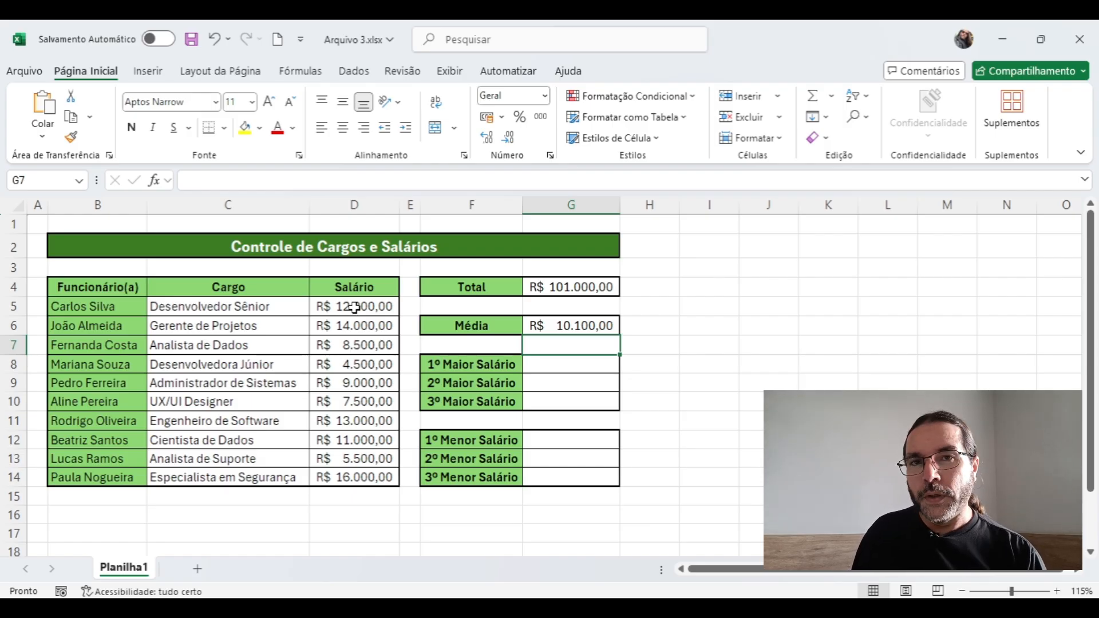
Return the highest salary in G8 with the MÁXIMO function over the range D5:D14.
drag(442, 369, 549, 400)
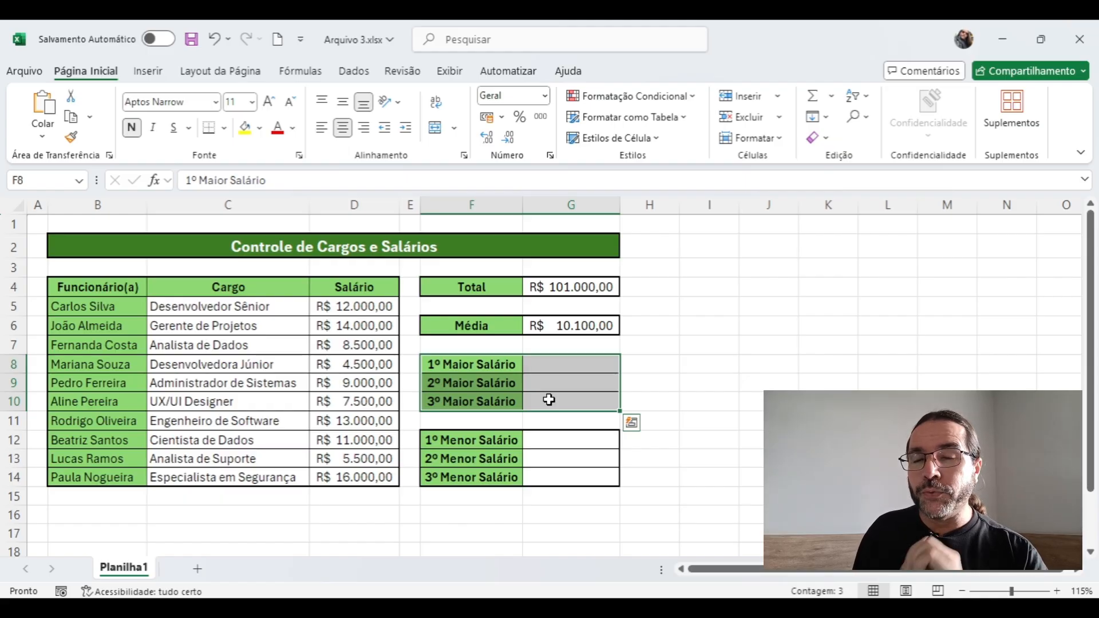
click(577, 364)
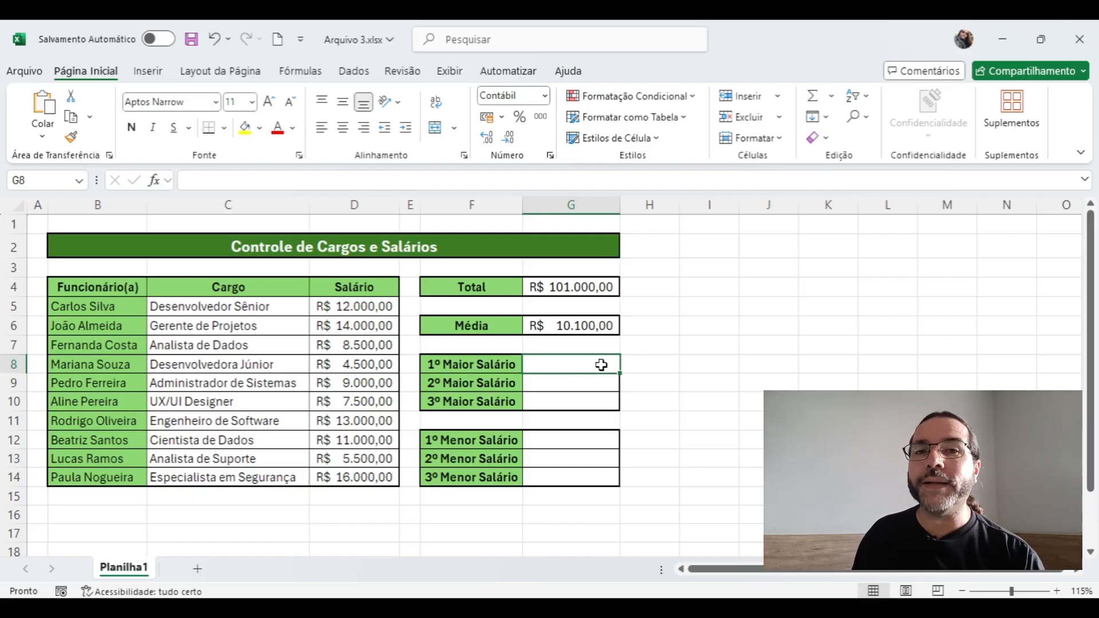
text(=MÁXIMO()
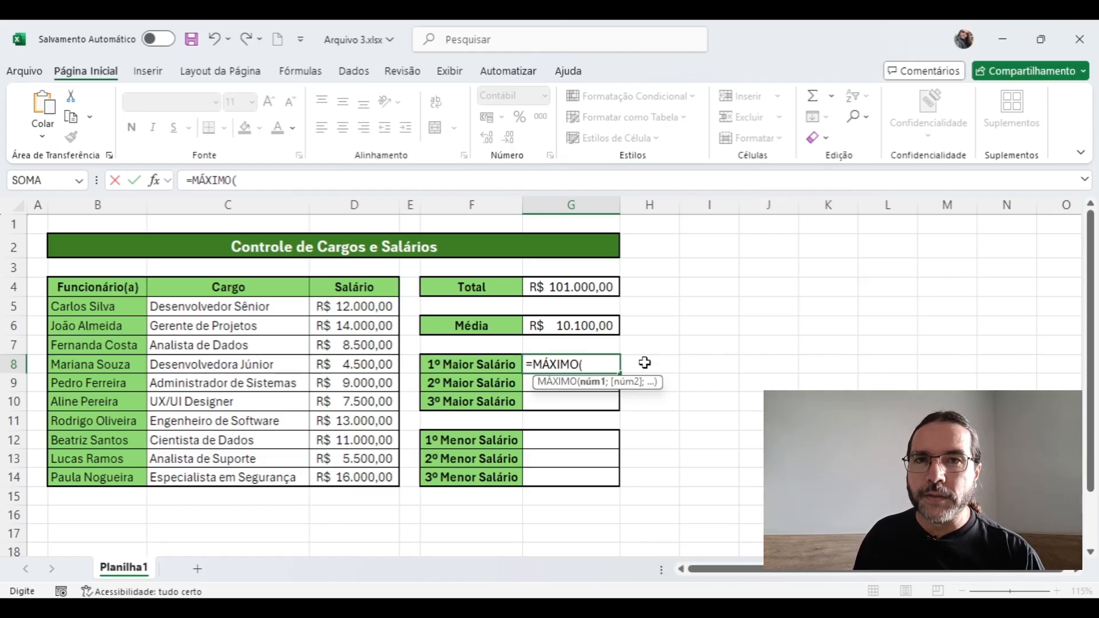
click(386, 305)
key(ctrl+shift+Down)
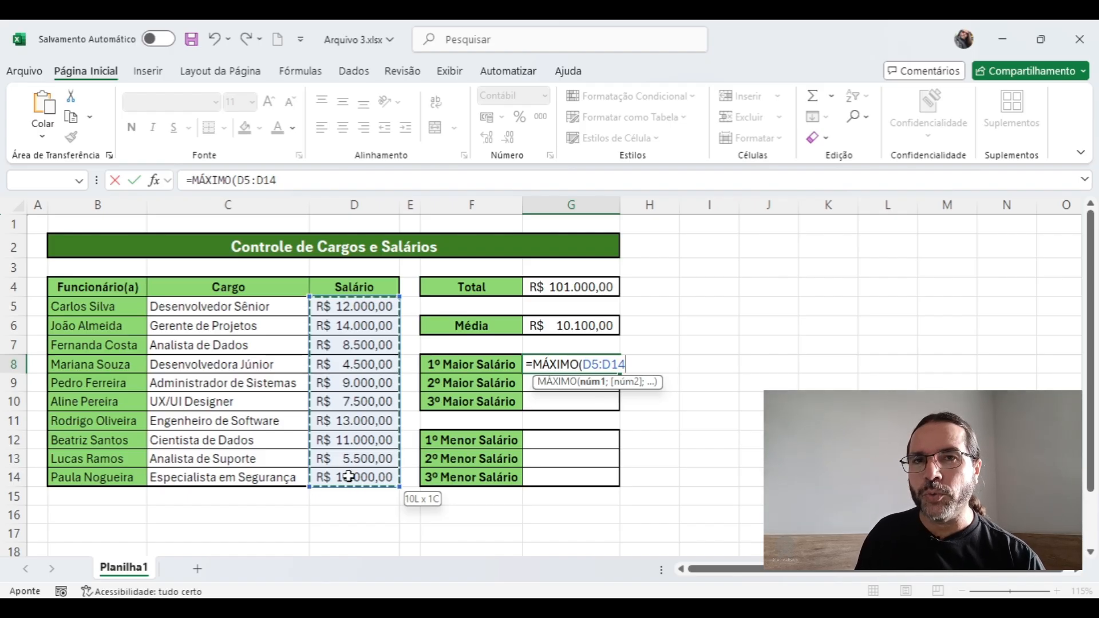
key(Return)
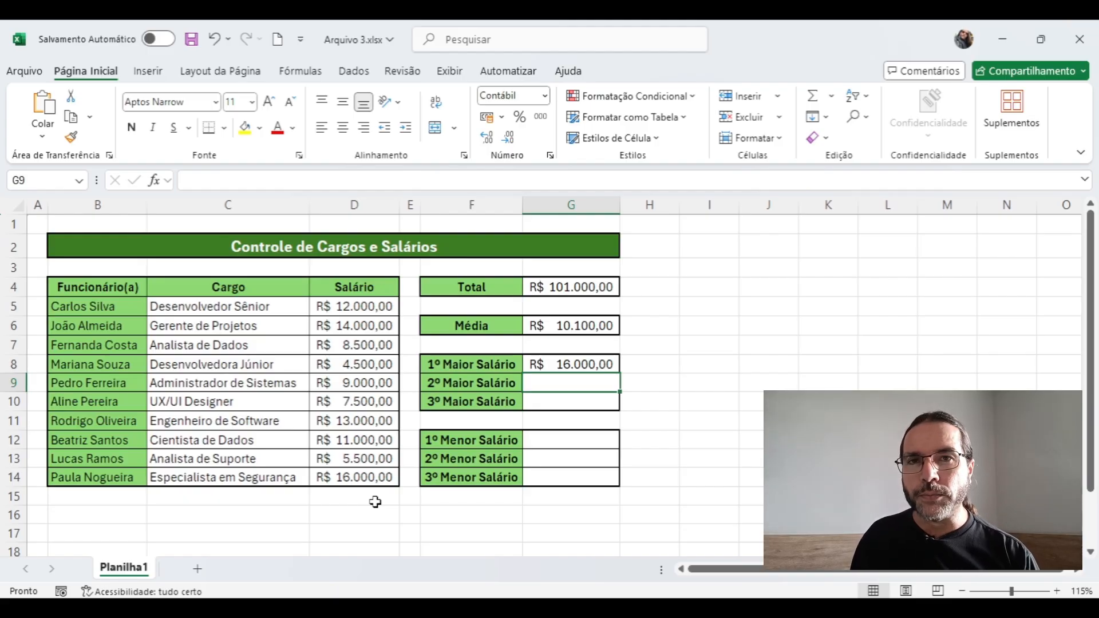
Return the second and third highest salaries in G9 and G10 with MAIOR over D5:D14, using k values 2 and 3.
text(=ma)
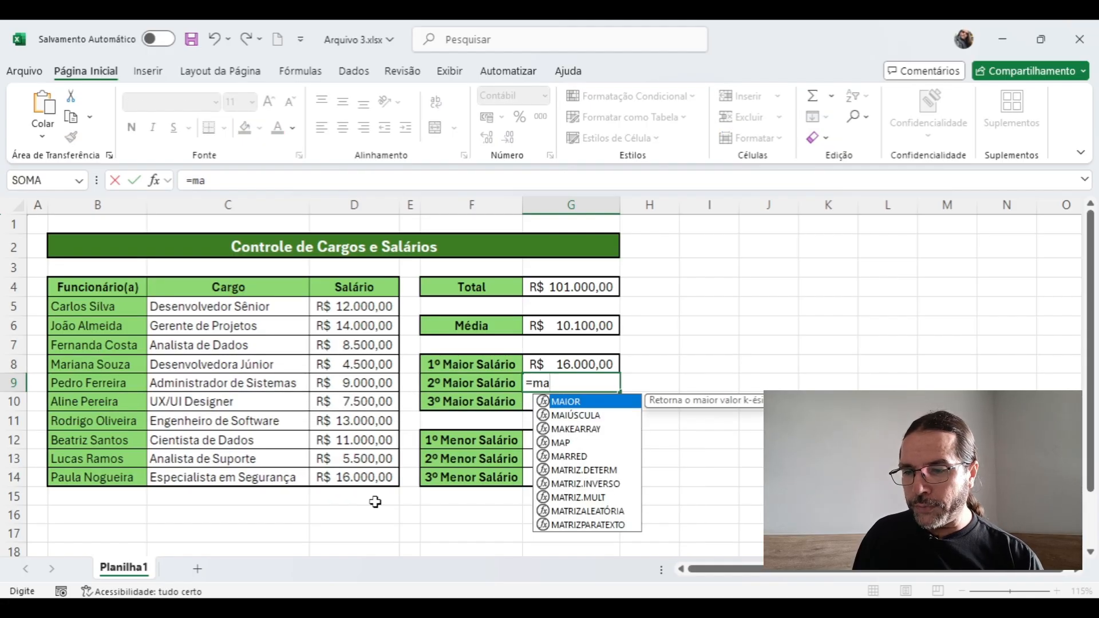
key(Tab)
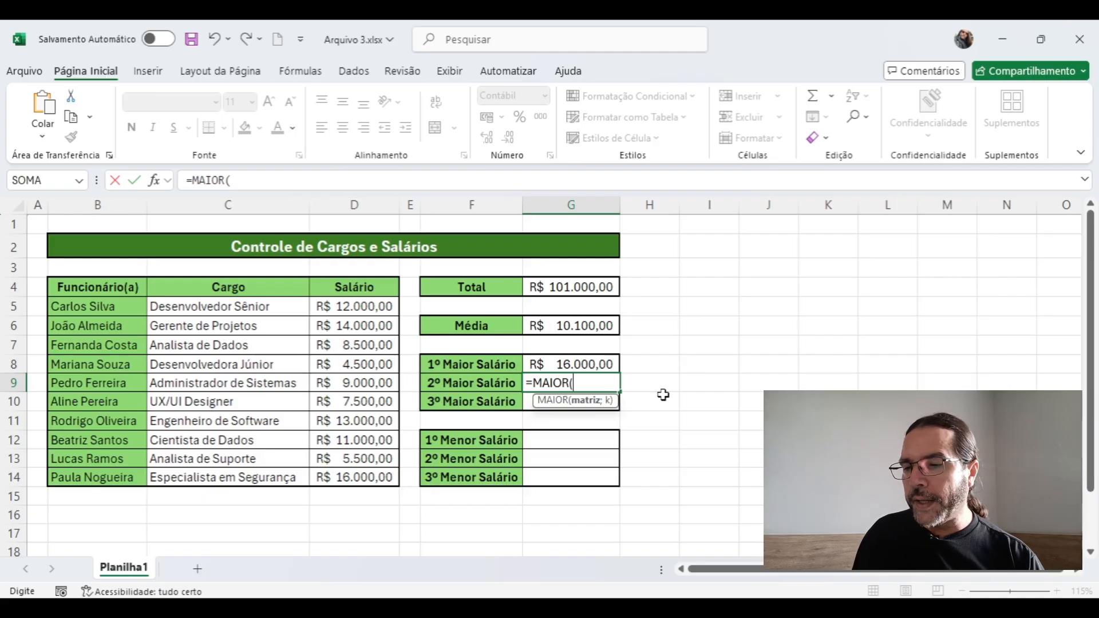
click(380, 310)
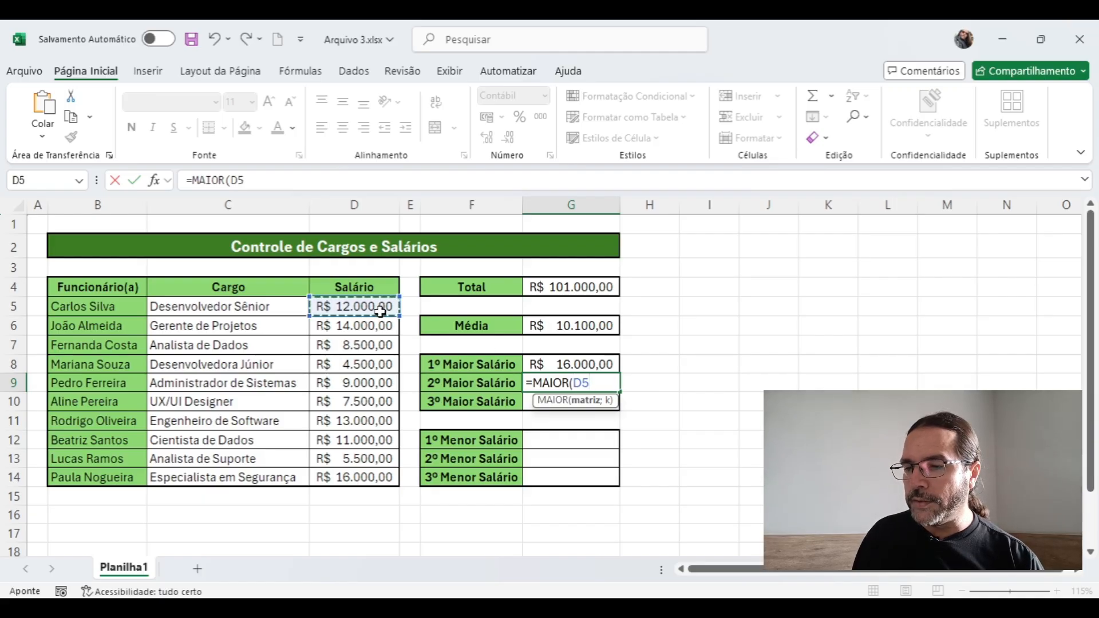
key(ctrl+shift+Down)
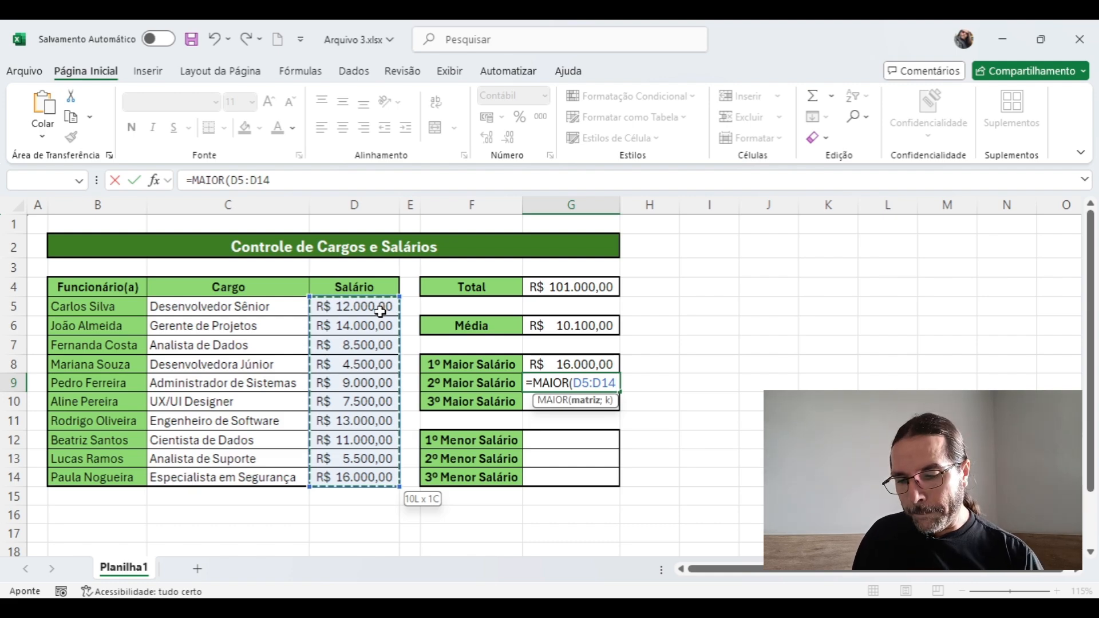
text(;)
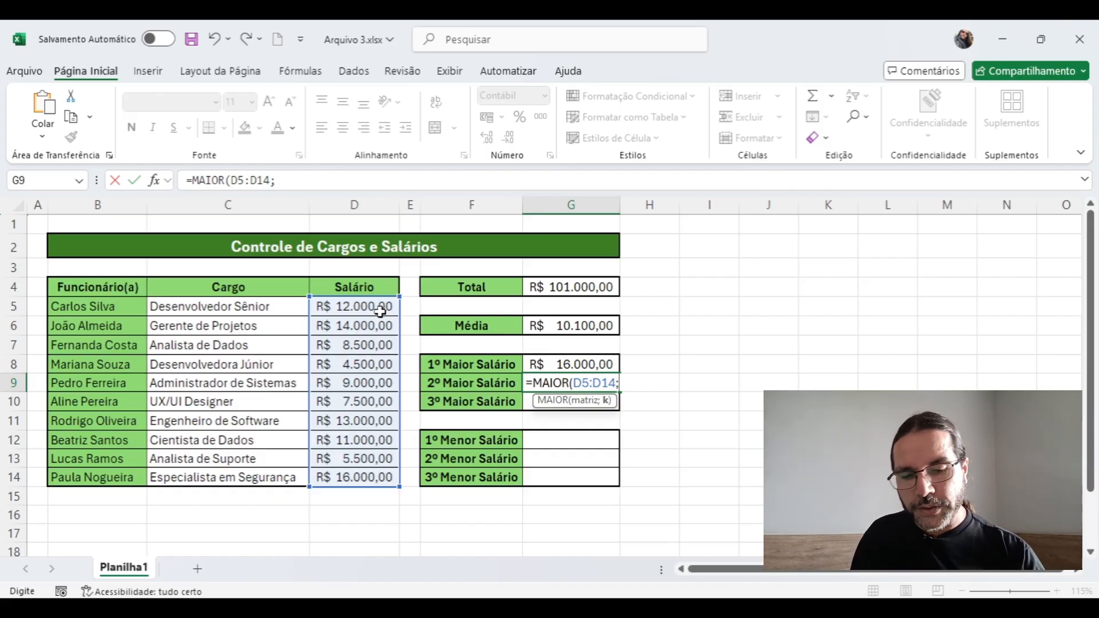
text(2)
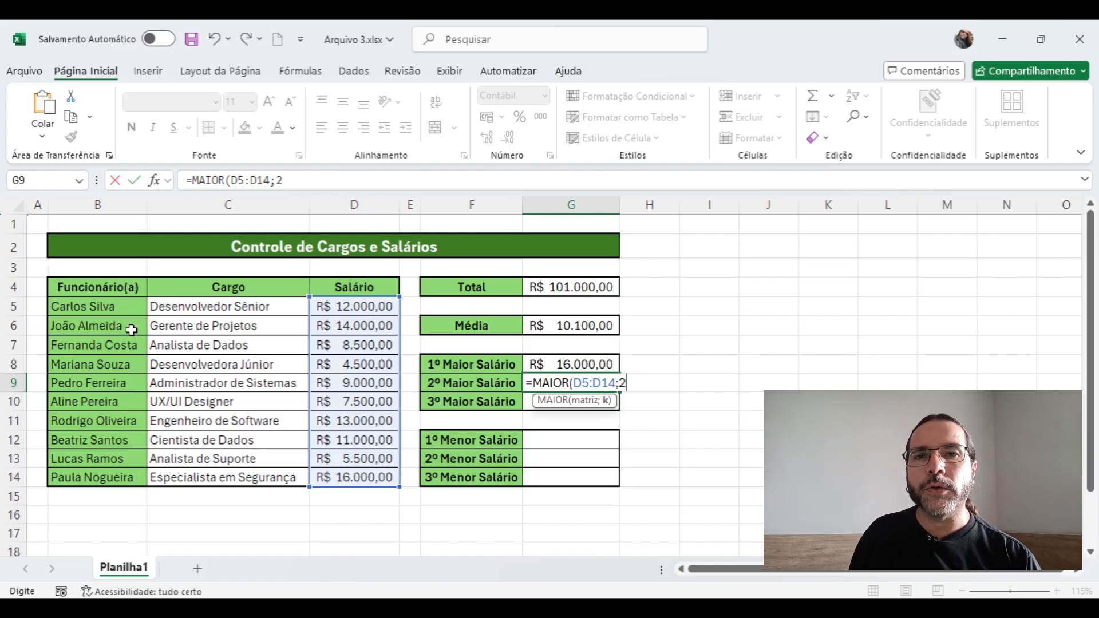
key(Return)
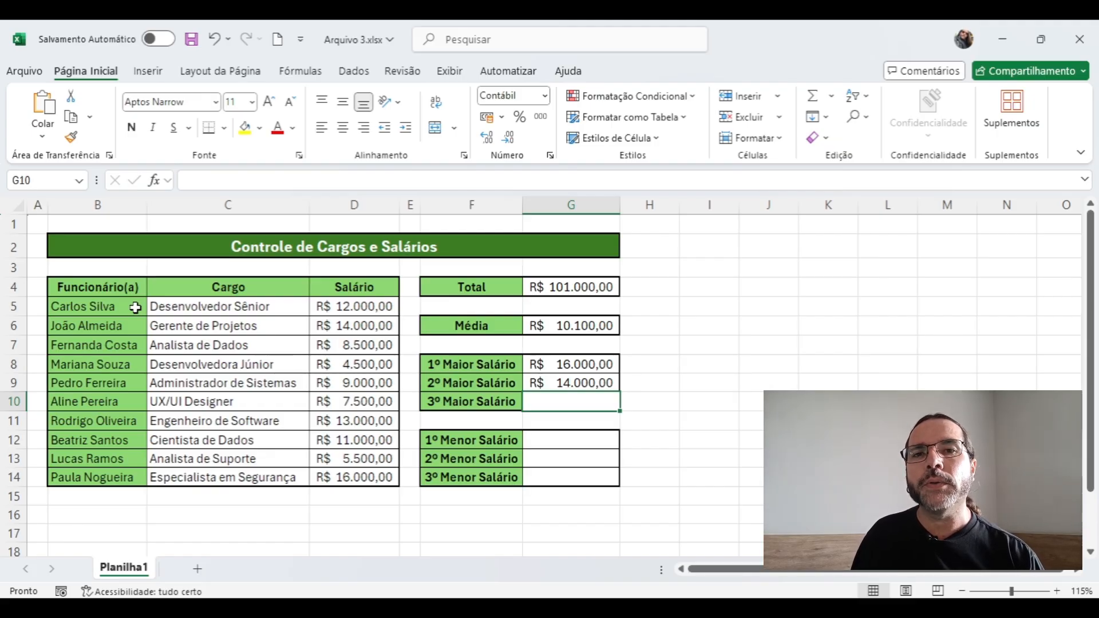
text(=MAIOR(D5:D14;3)
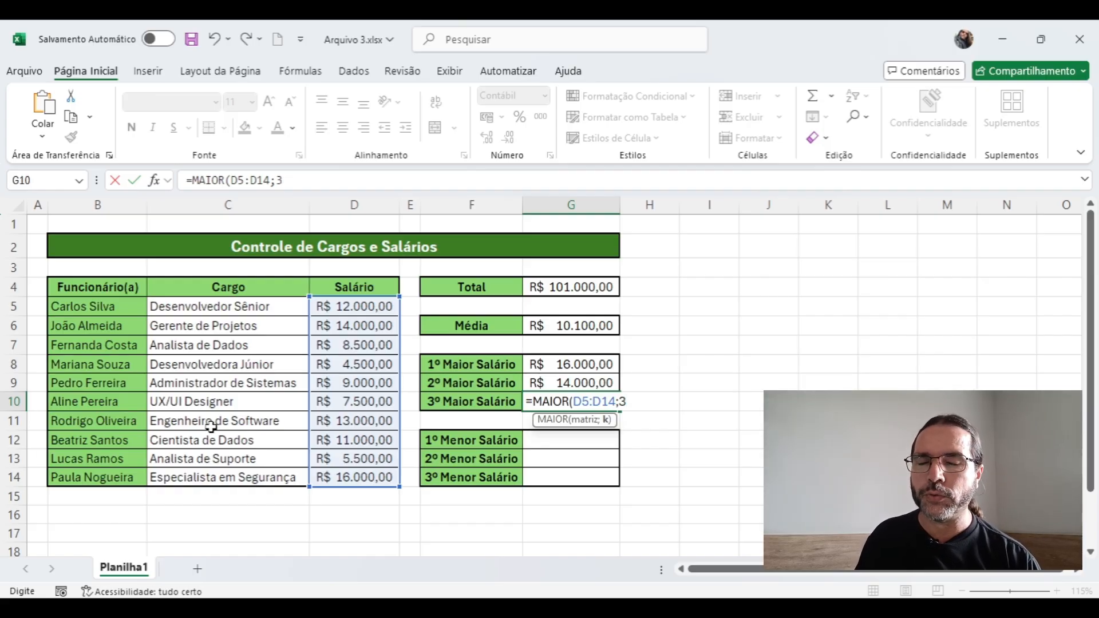
key(Return)
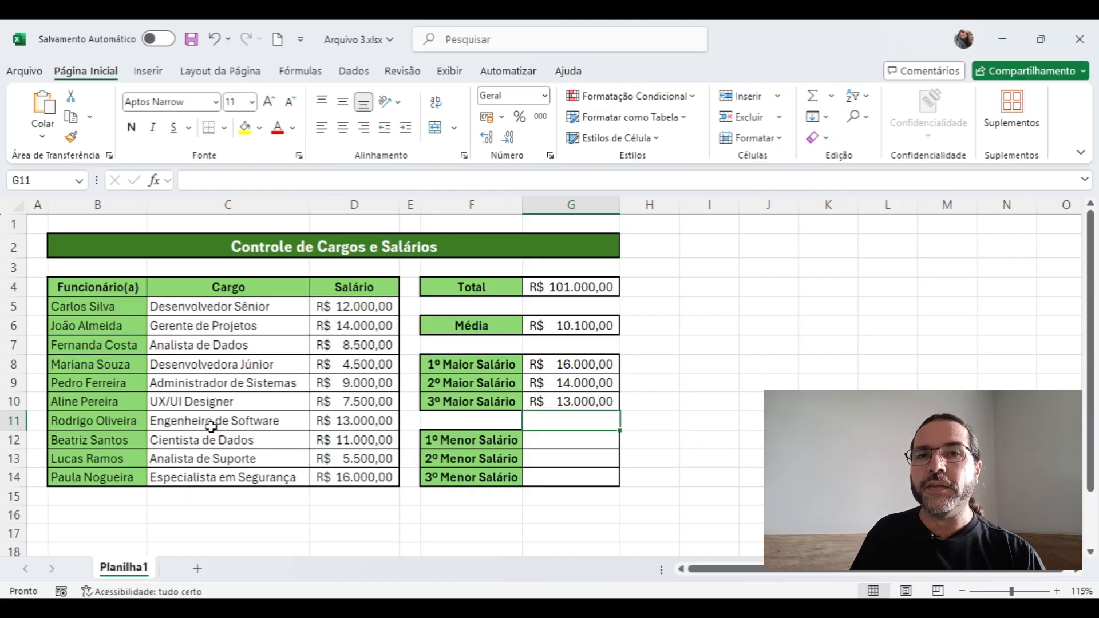
Return the lowest salary in G12 with the MÍNIMO function over the range D5:D14.
key(Down)
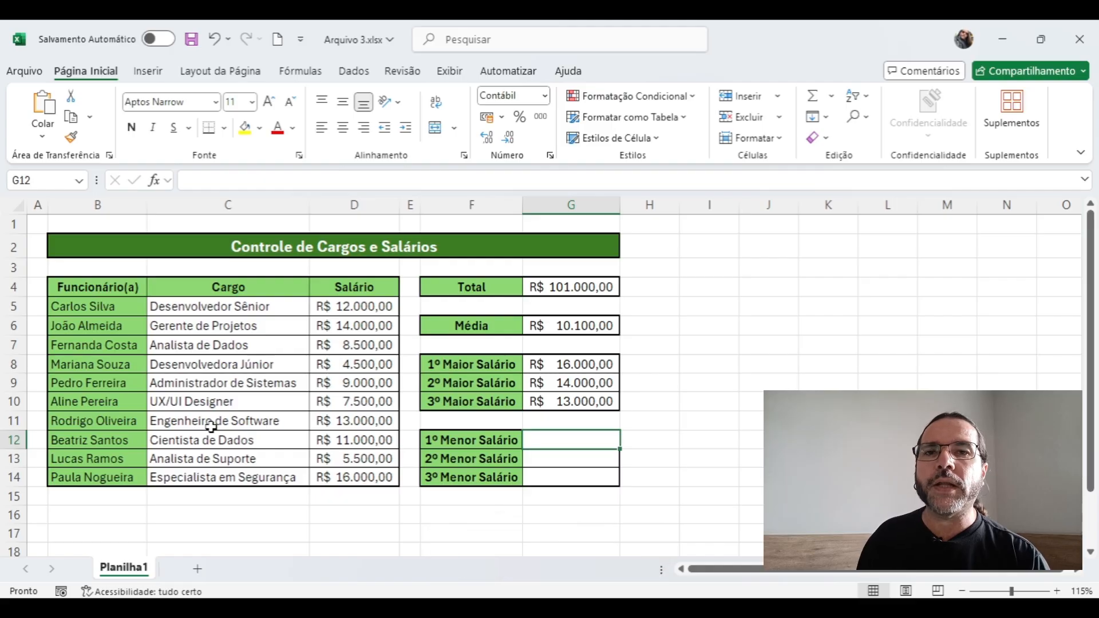
text(=míni)
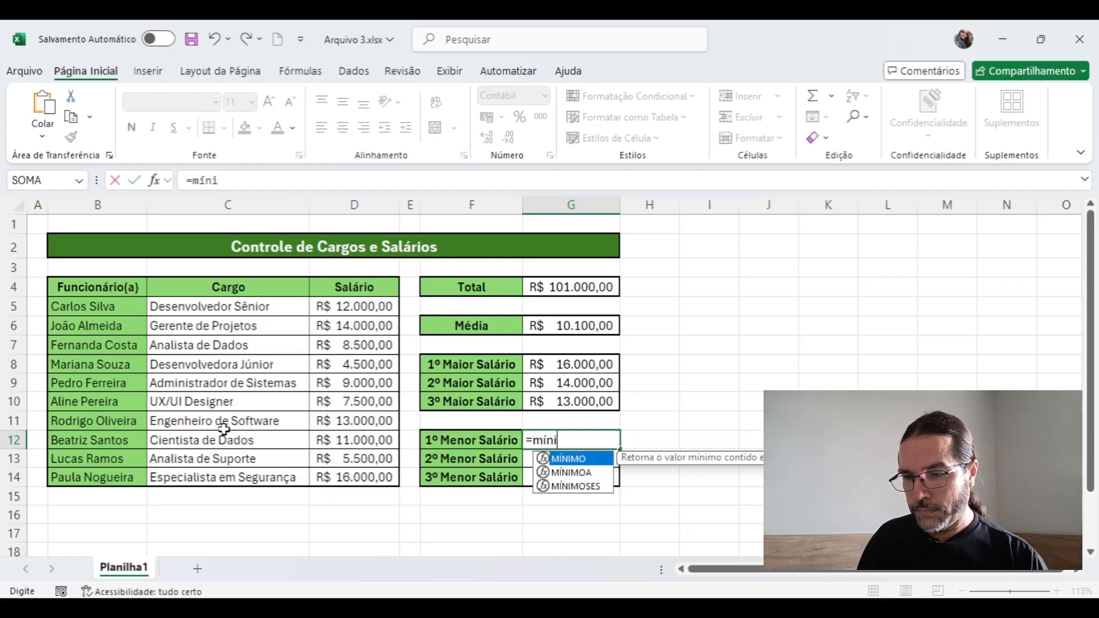
key(Tab)
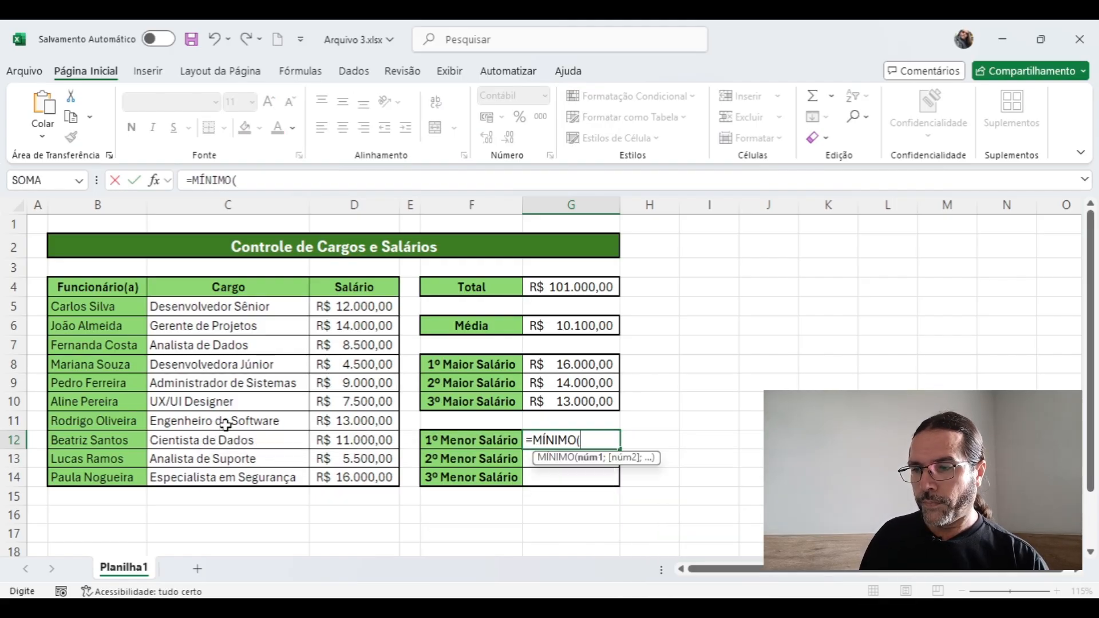
click(341, 309)
drag(341, 309, 355, 479)
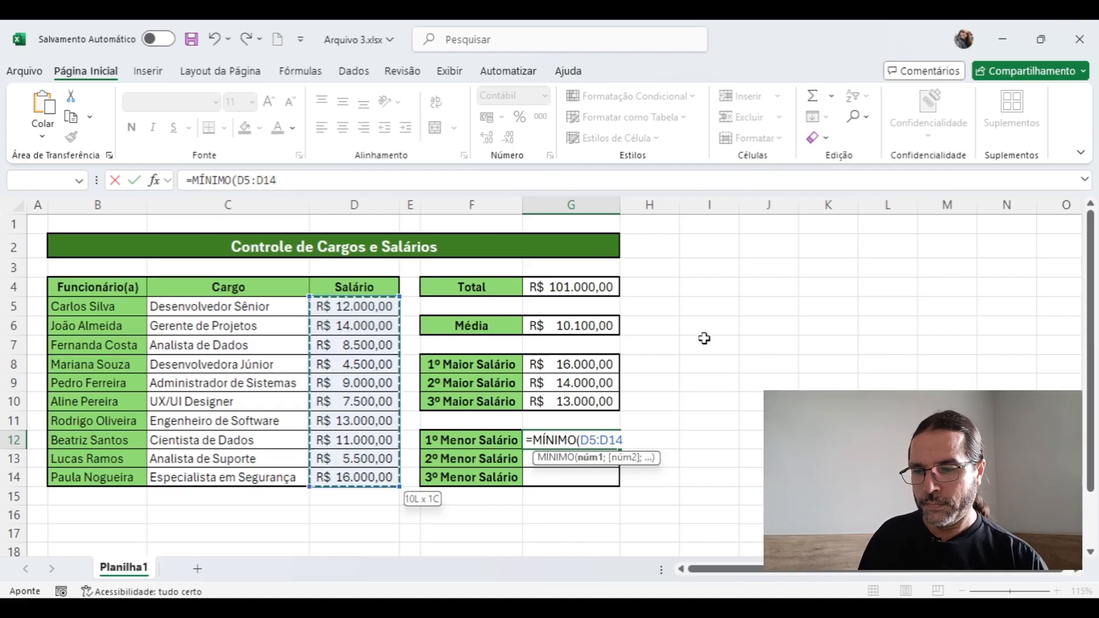
key(Return)
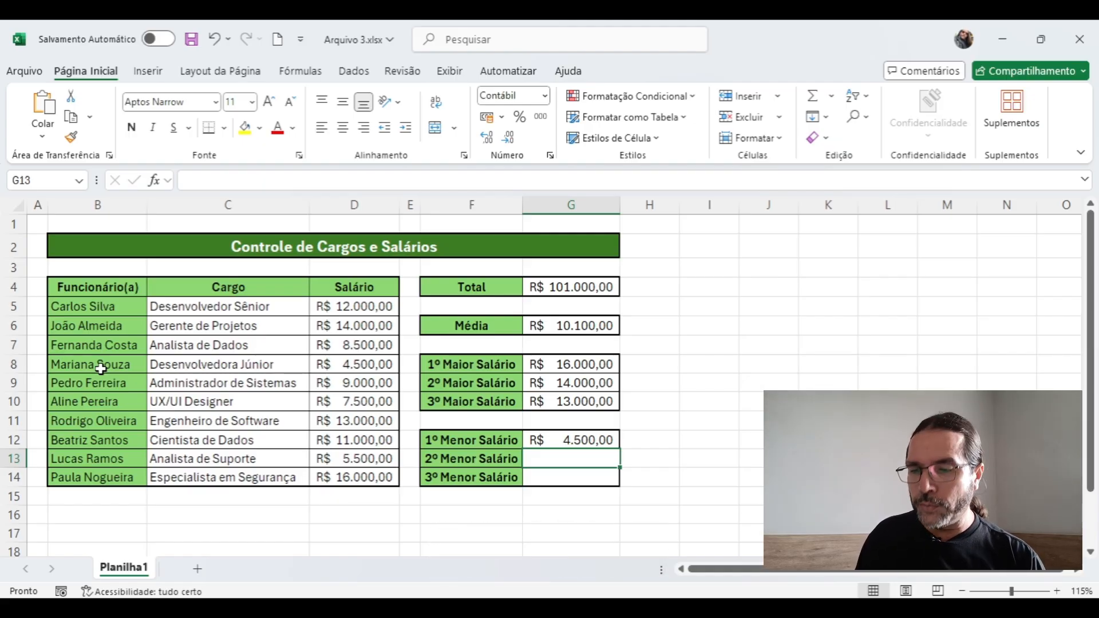
Return the second lowest salary in G13 with the MENOR function over the range D5:D14, using k value 2.
text(=MENOR()
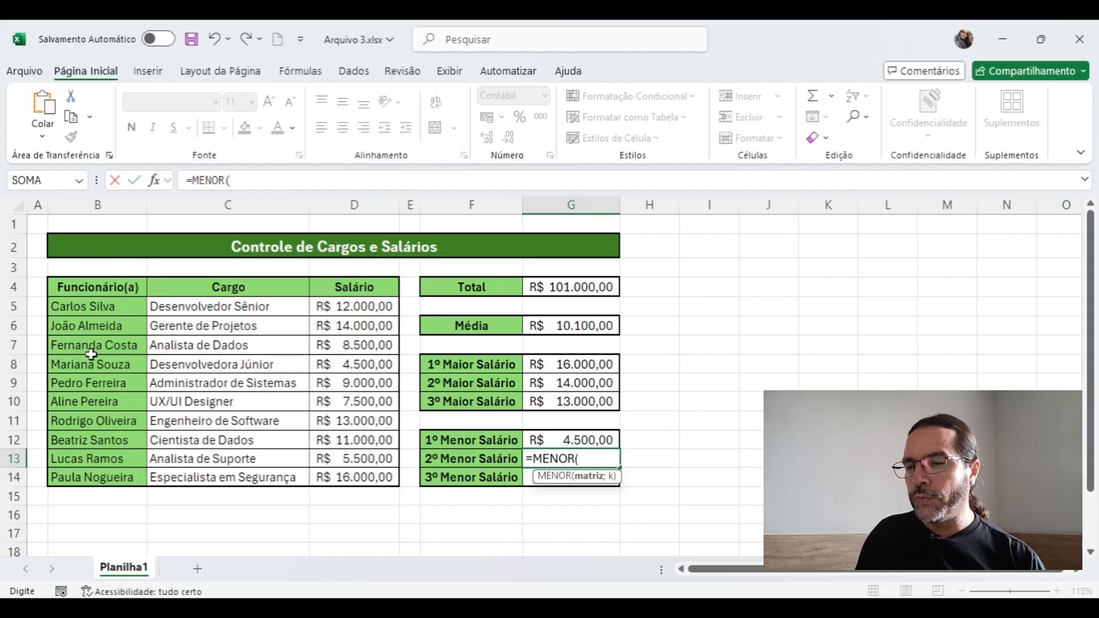
click(331, 306)
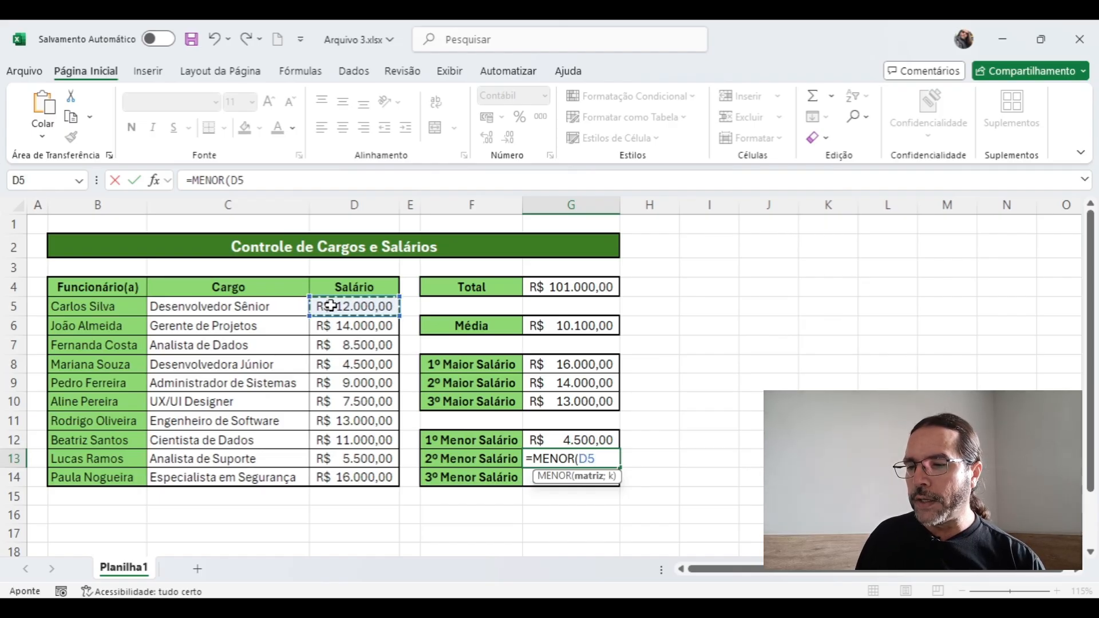
key(ctrl+shift+Down)
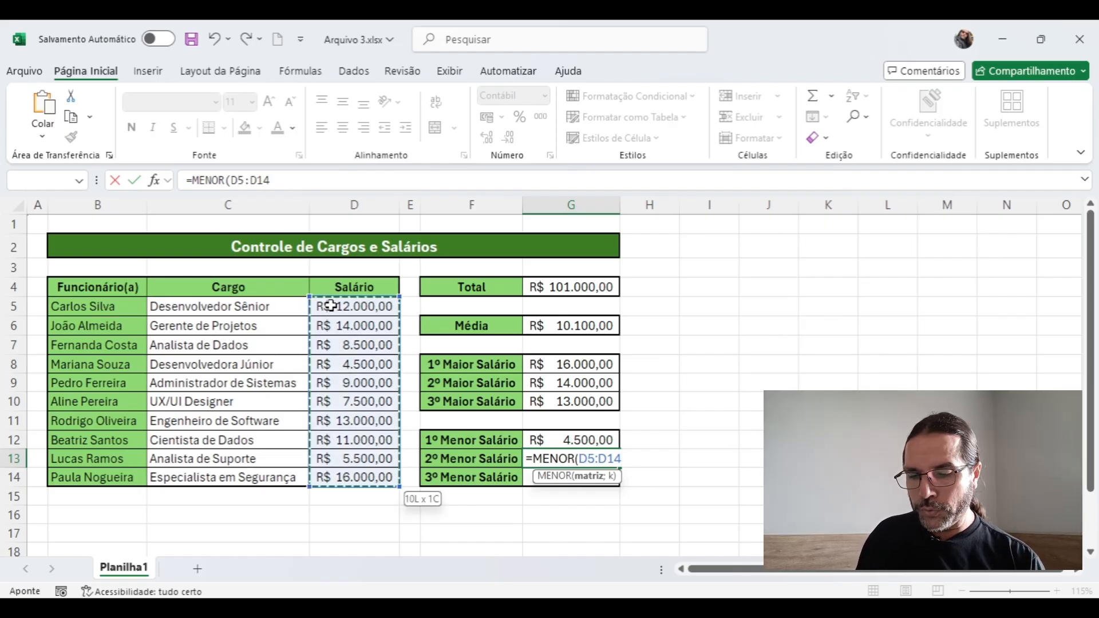
text(;)
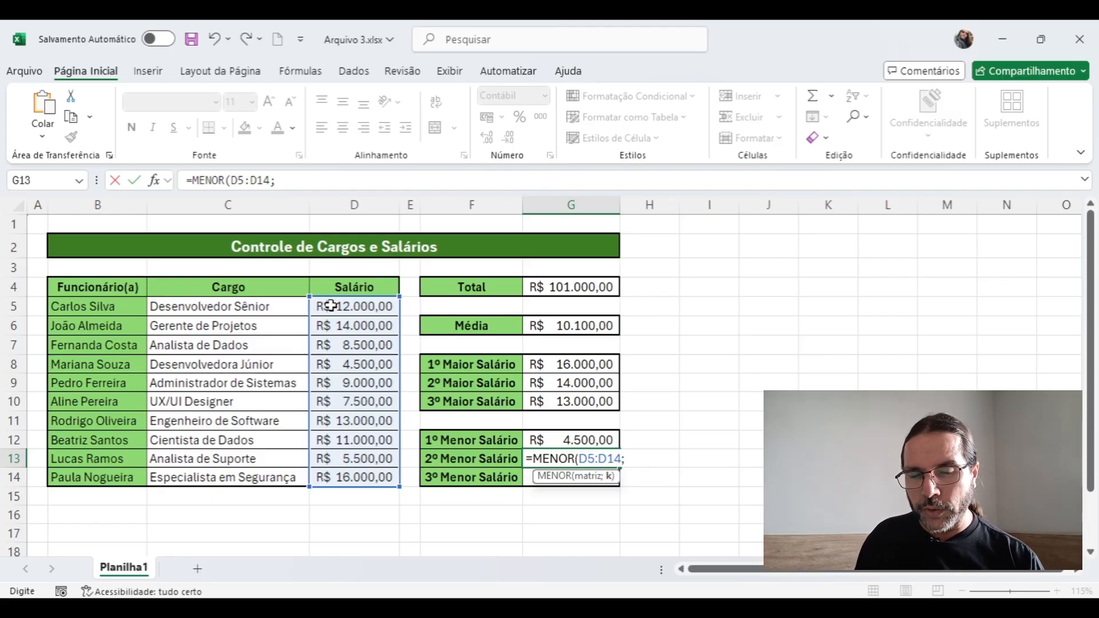
text(2)
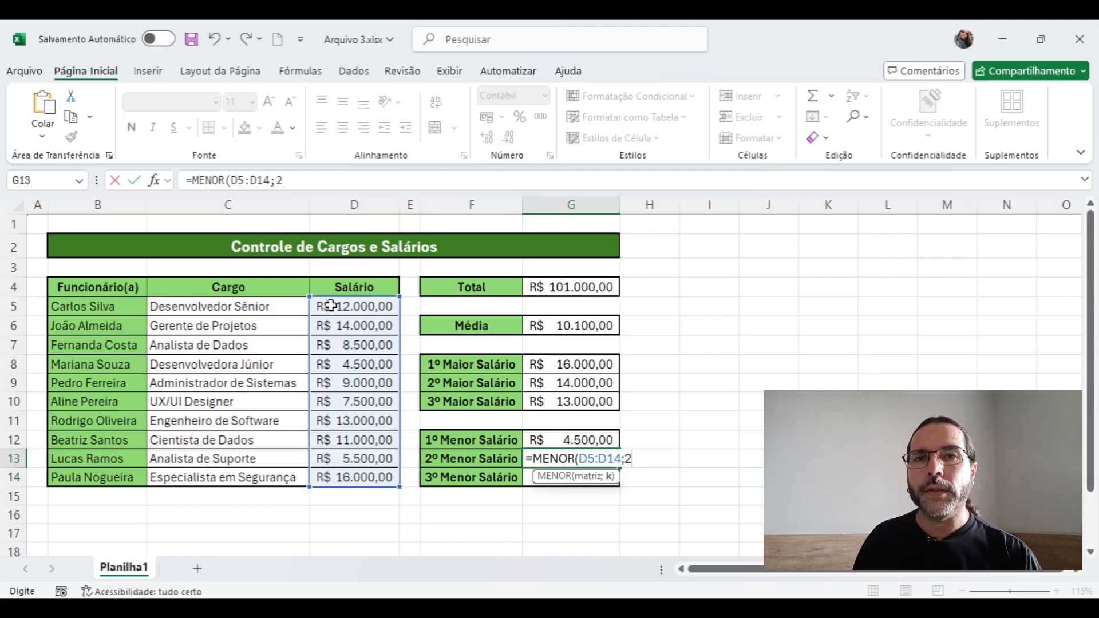
key(Return)
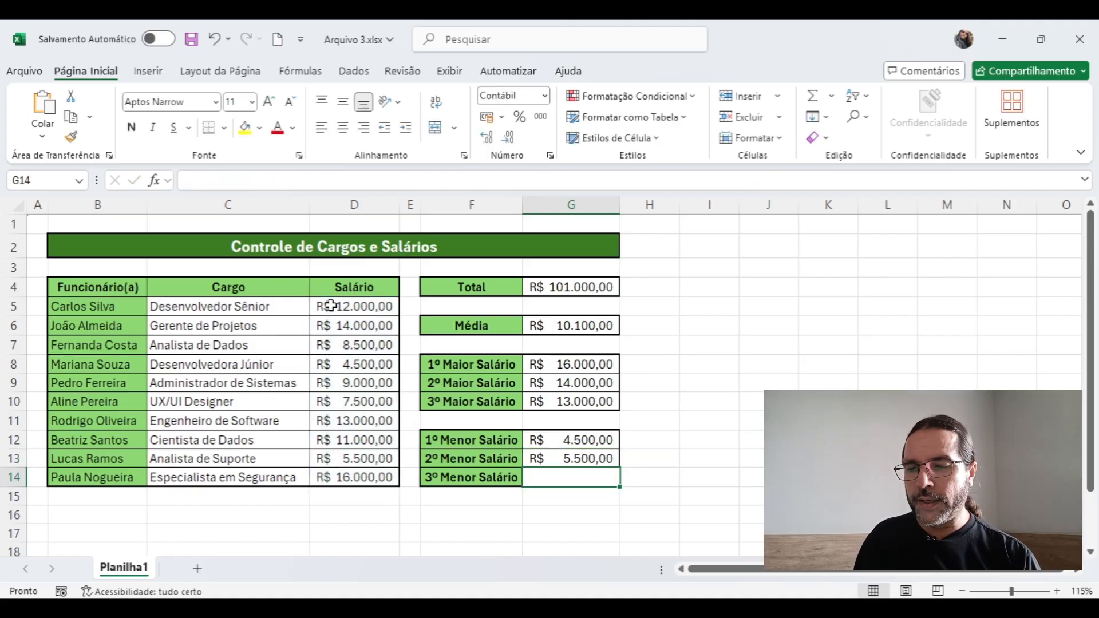